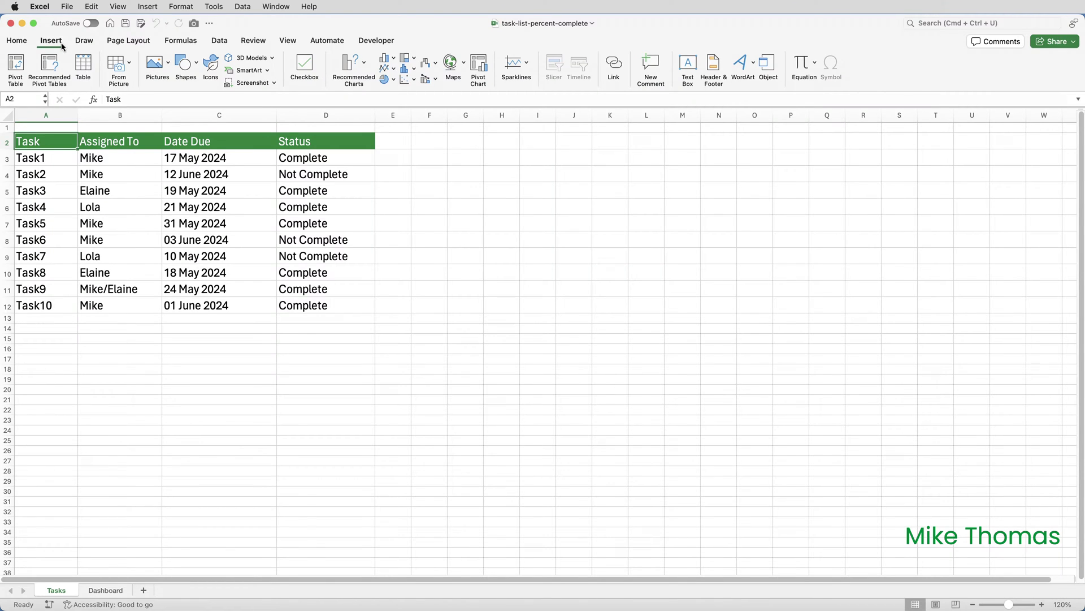
Create a pivot table at Tasks!H2 with Status as row labels and as counted values
{"action": "left_click", "coordinate": [21, 64]}
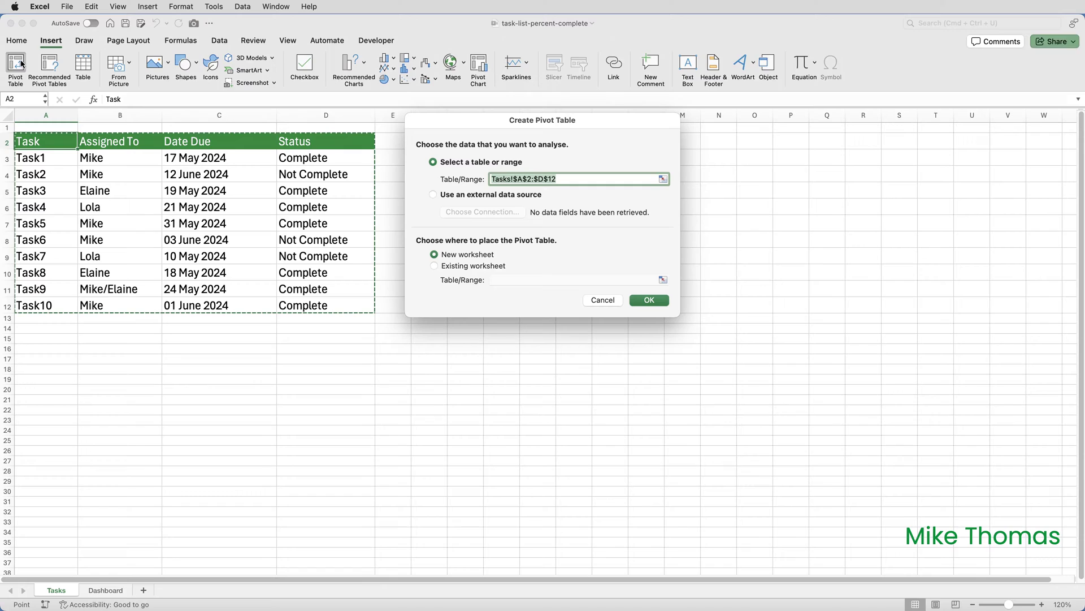
{"action": "left_click_drag", "start_coordinate": [523, 148], "coordinate": [487, 146]}
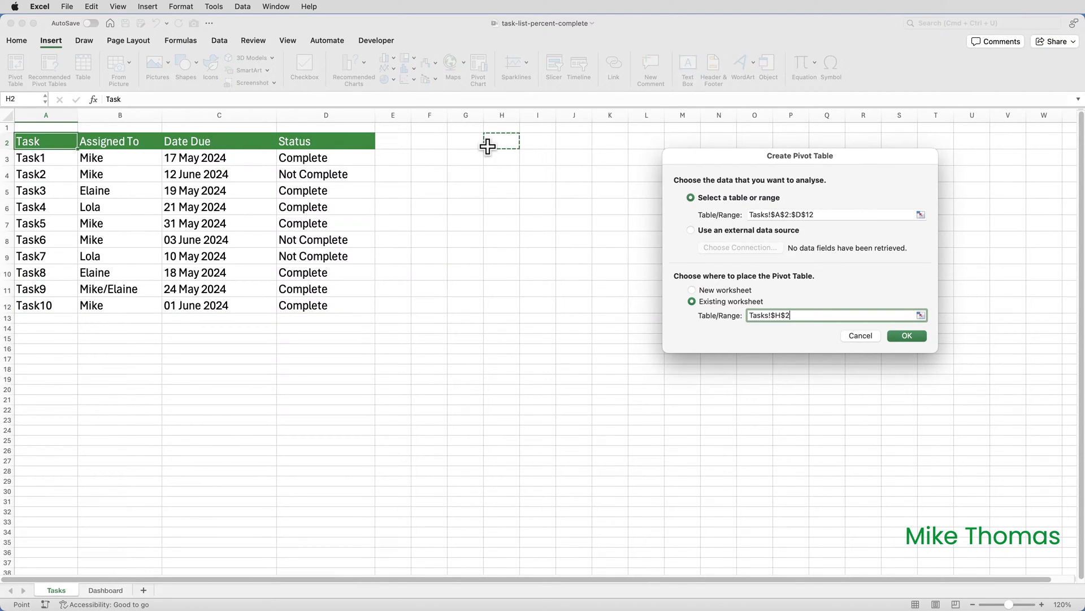
{"action": "left_click", "coordinate": [905, 336]}
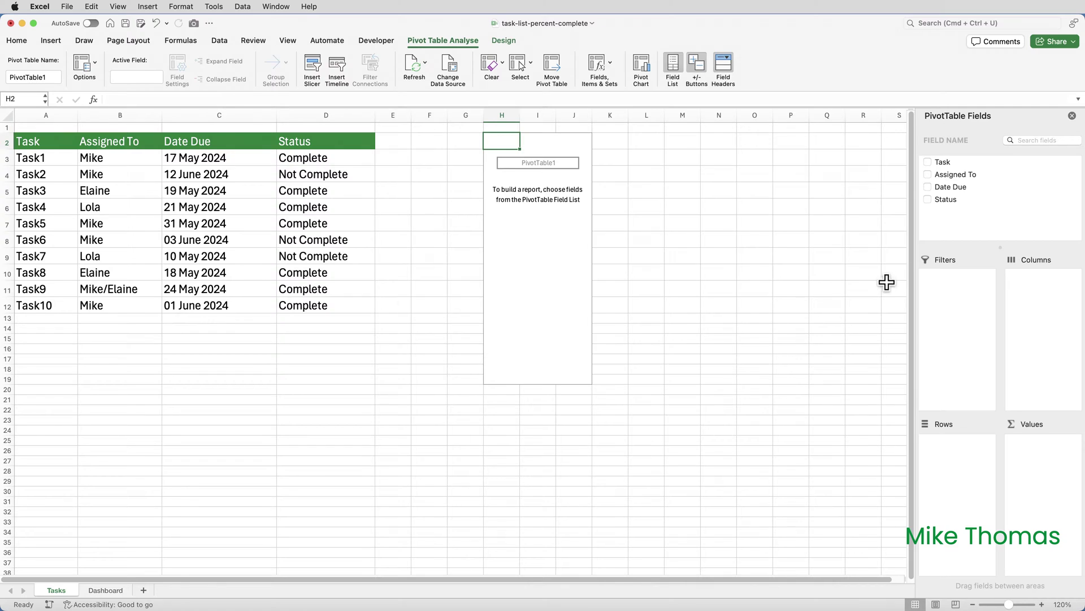
{"action": "left_click_drag", "start_coordinate": [943, 202], "coordinate": [961, 452]}
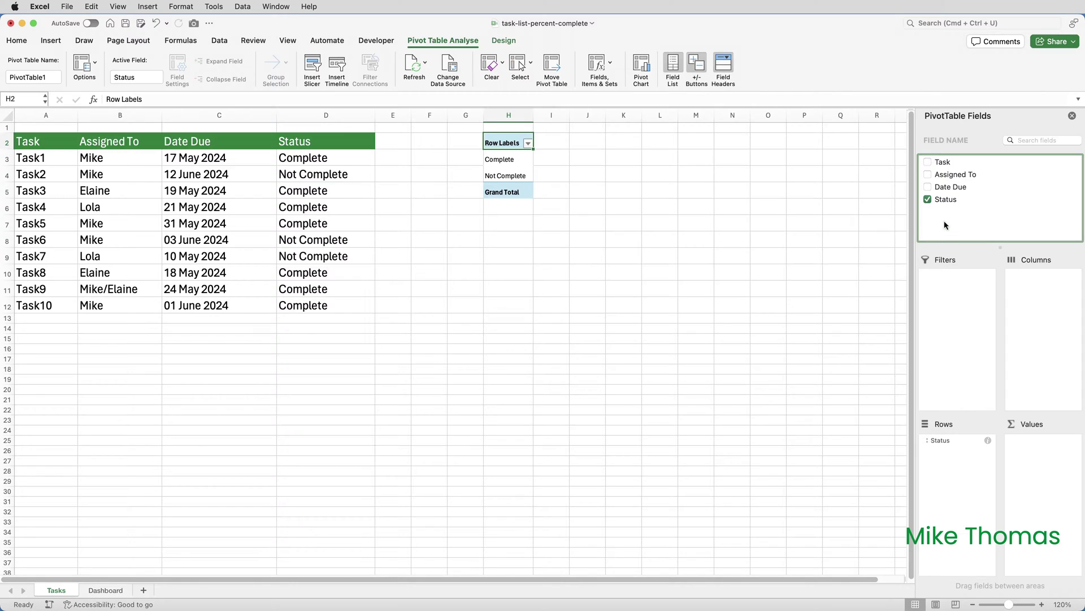
{"action": "left_click_drag", "start_coordinate": [945, 201], "coordinate": [1050, 445]}
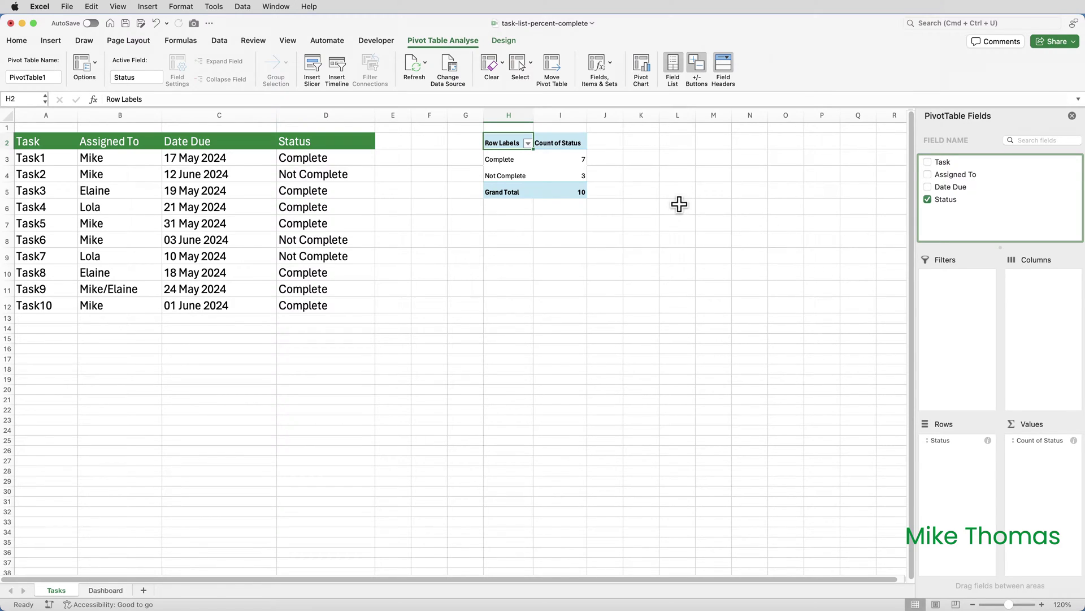
Show the pivot's Status counts as % of Grand Total
{"action": "right_click", "coordinate": [569, 160]}
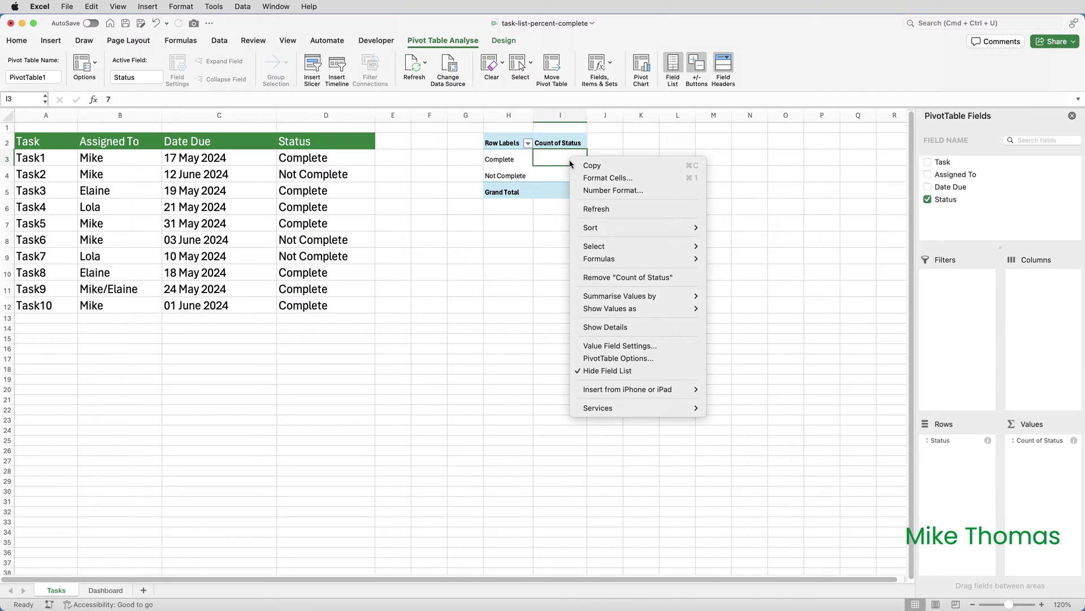
{"action": "mouse_move", "coordinate": [642, 311]}
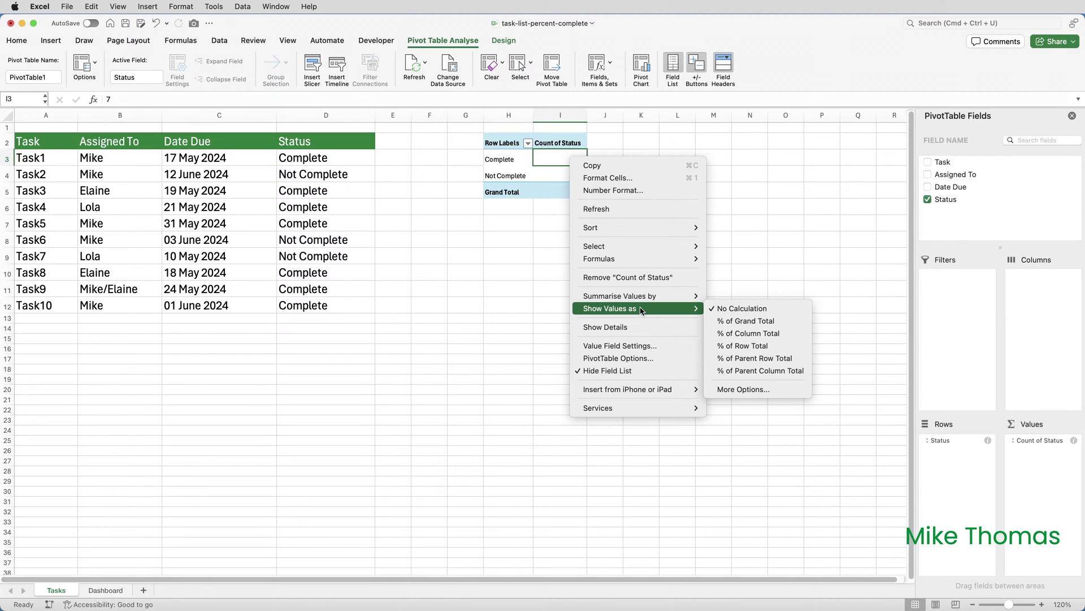
{"action": "left_click", "coordinate": [749, 323]}
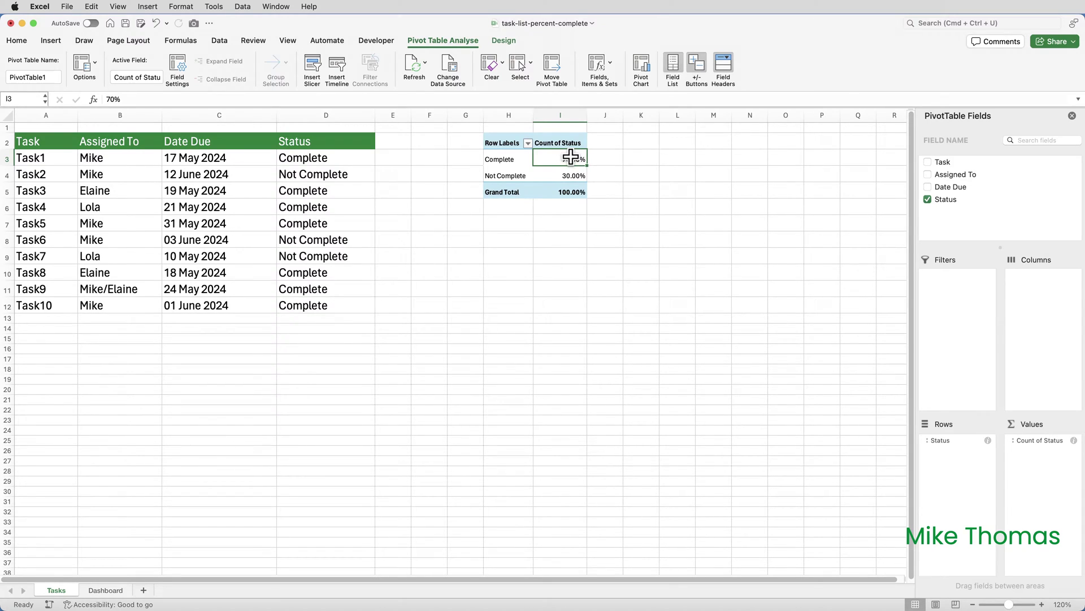
Remove both decimal places from I3:I5 so they read 70%, 30% and 100%
{"action": "left_click_drag", "start_coordinate": [571, 157], "coordinate": [572, 193]}
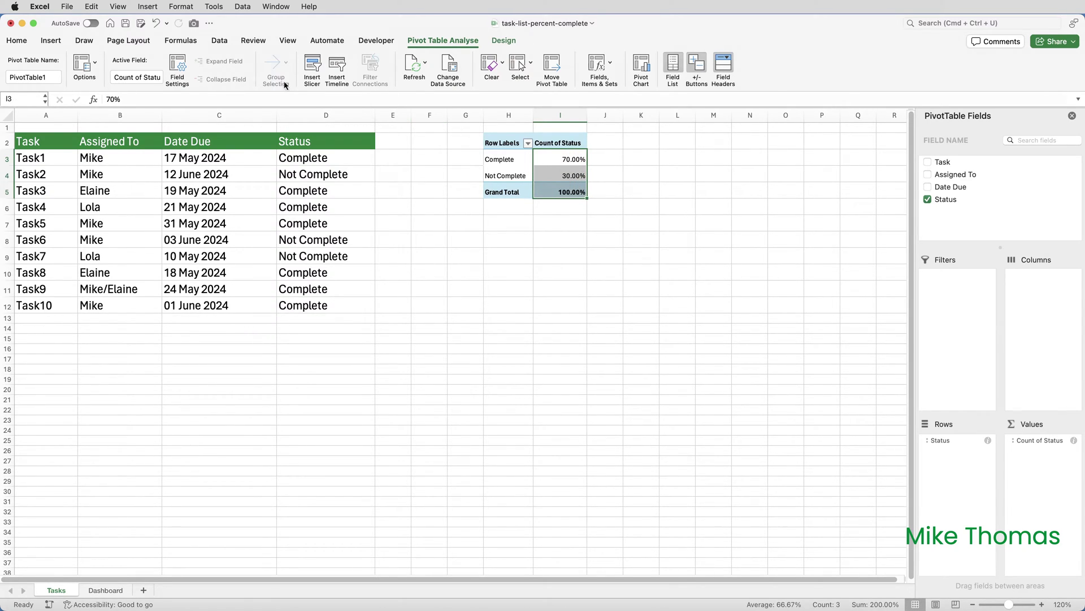
{"action": "left_click", "coordinate": [26, 46]}
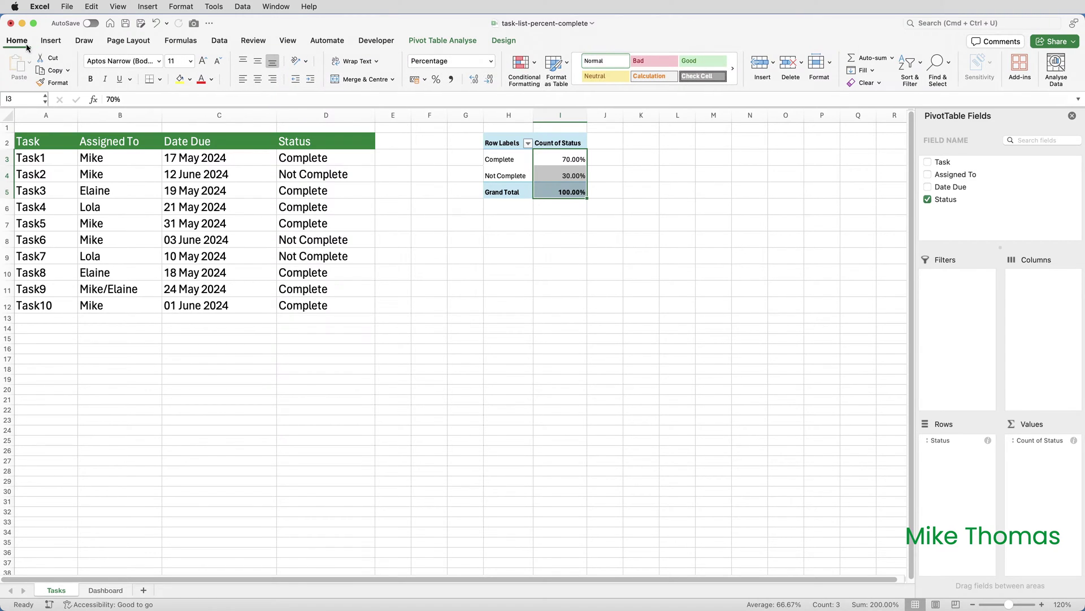
{"action": "left_click", "coordinate": [489, 80]}
{"action": "left_click", "coordinate": [489, 80]}
{"action": "left_click", "coordinate": [504, 138]}
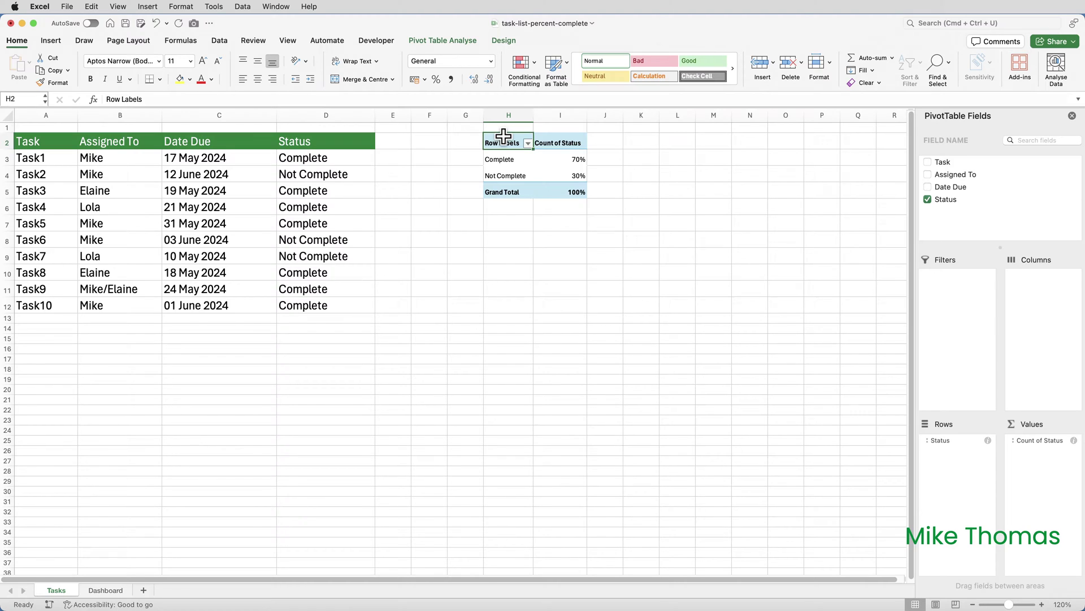
On the Dashboard sheet, draw a Rounded Rectangle shape just below the title
{"action": "left_click", "coordinate": [106, 589]}
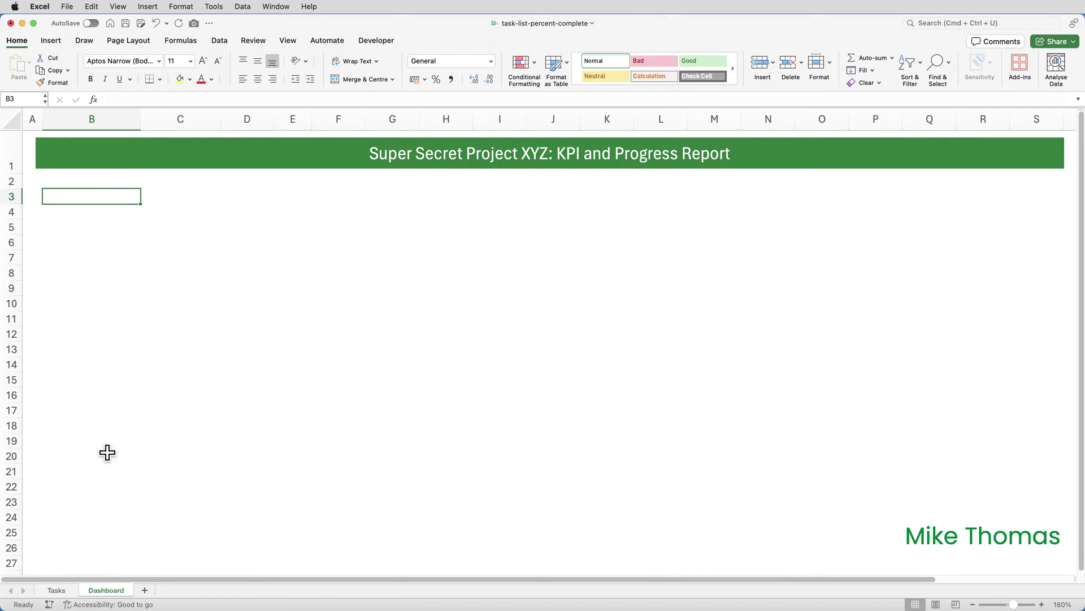
{"action": "left_click", "coordinate": [55, 42]}
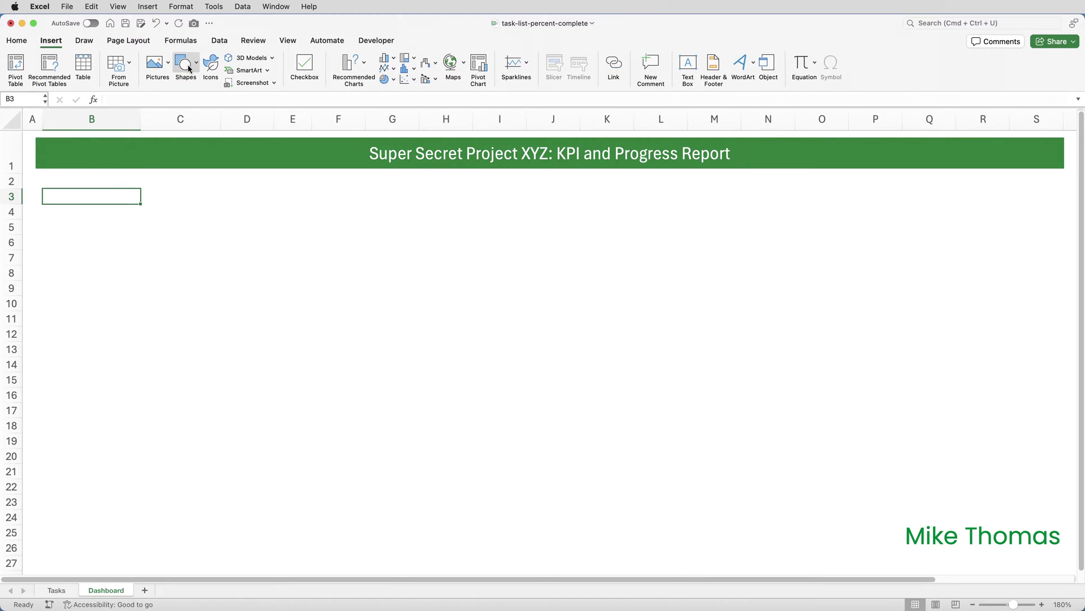
{"action": "left_click", "coordinate": [189, 68]}
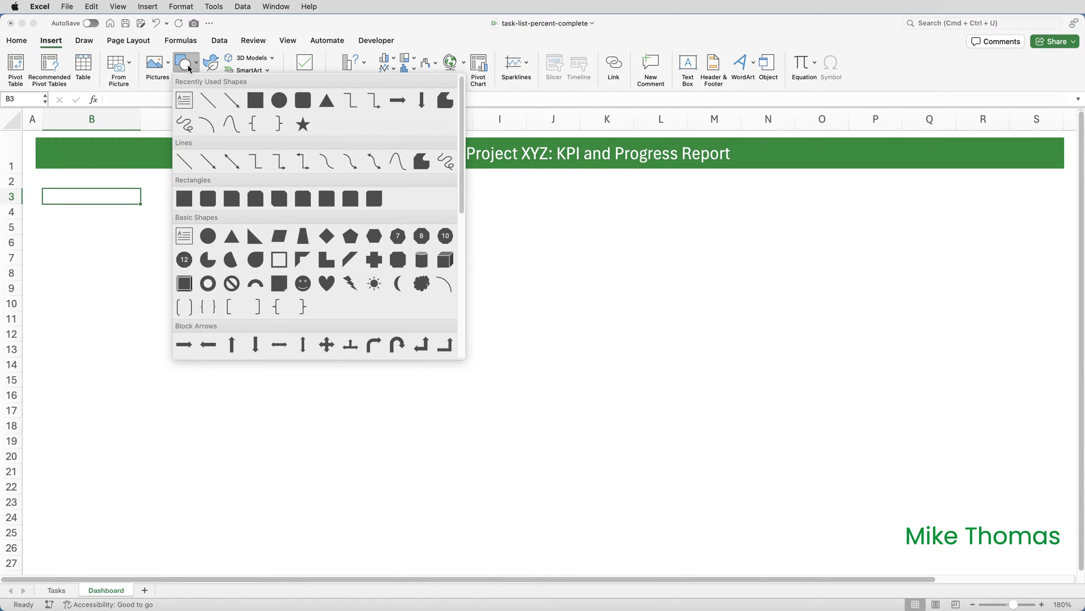
{"action": "left_click", "coordinate": [212, 200]}
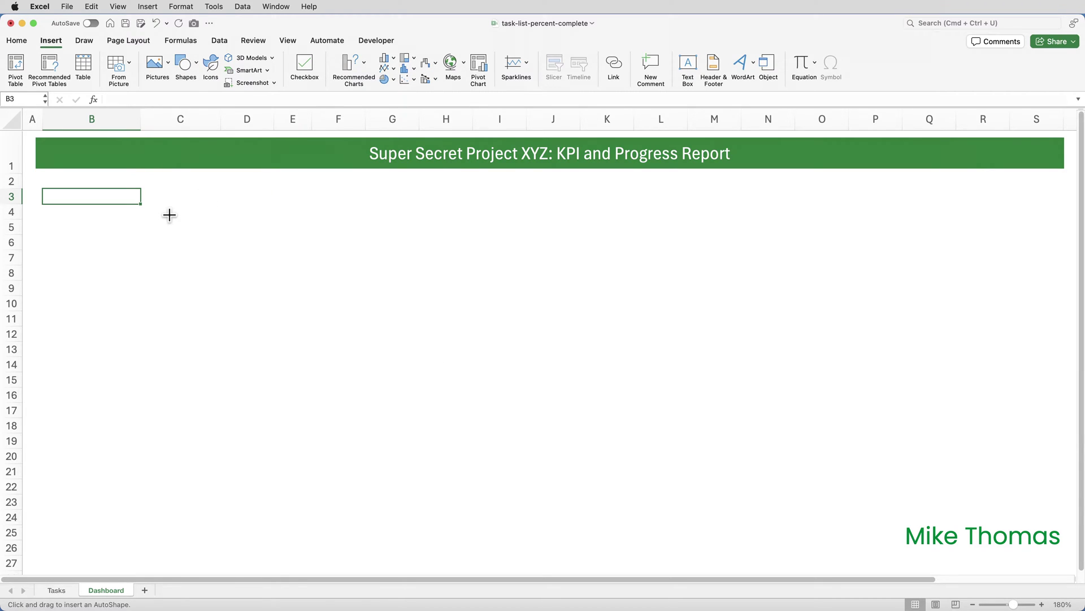
{"action": "left_click", "coordinate": [169, 215]}
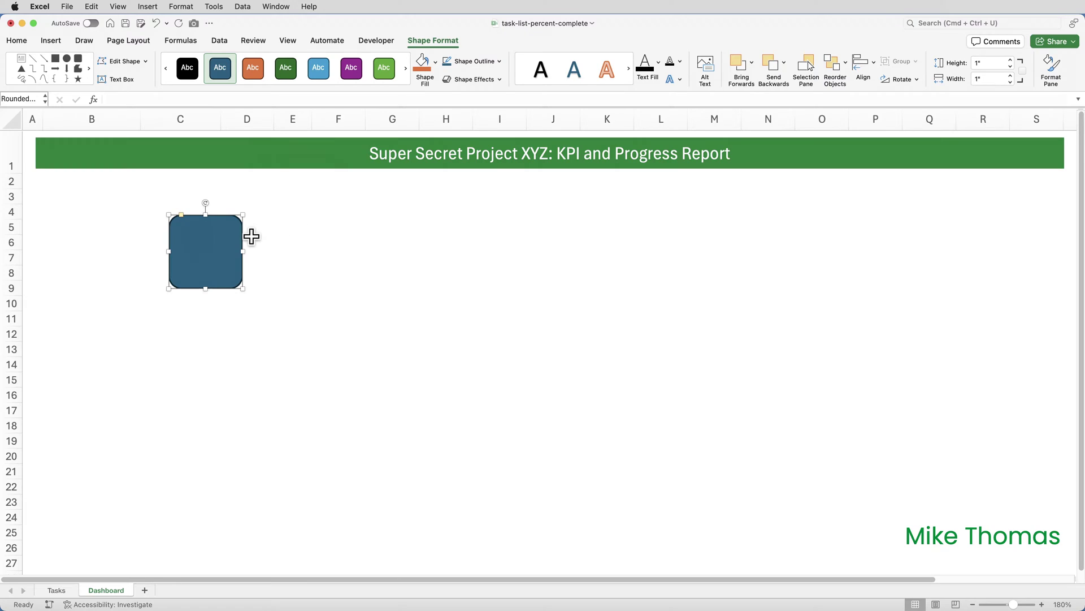
Move the rounded rectangle right to around column H and select cell B3
{"action": "left_click_drag", "start_coordinate": [241, 235], "coordinate": [476, 232]}
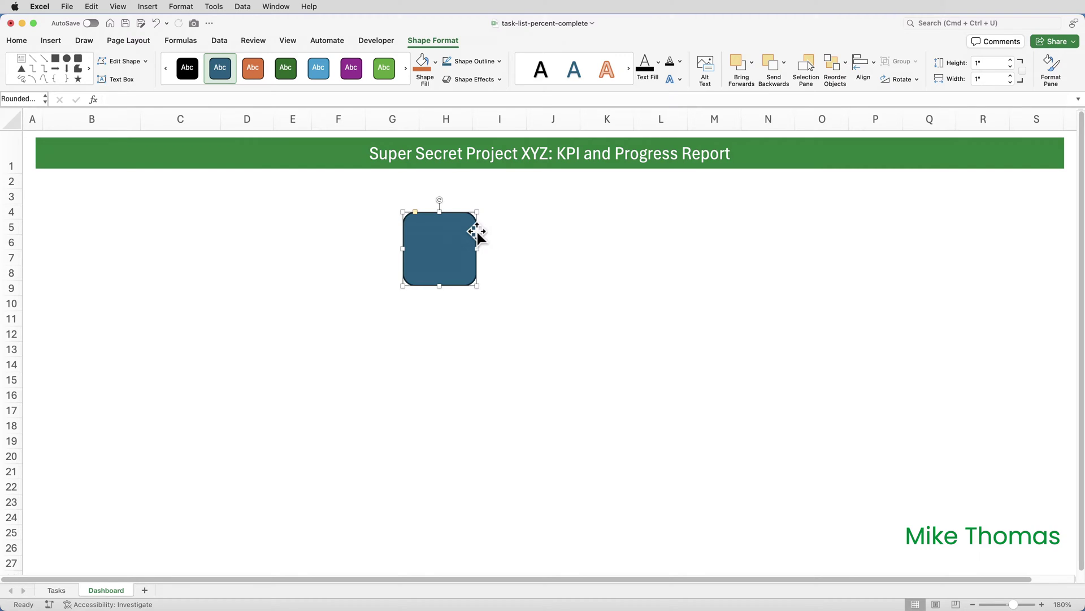
{"action": "left_click", "coordinate": [81, 197]}
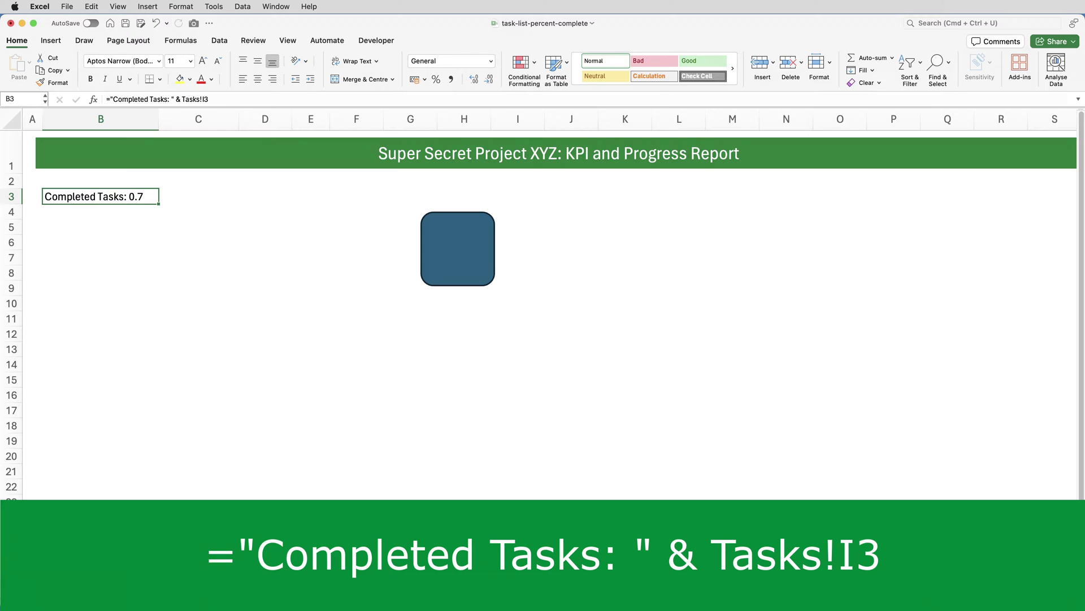
{"action": "key", "text": "ctrl+Page_Up"}
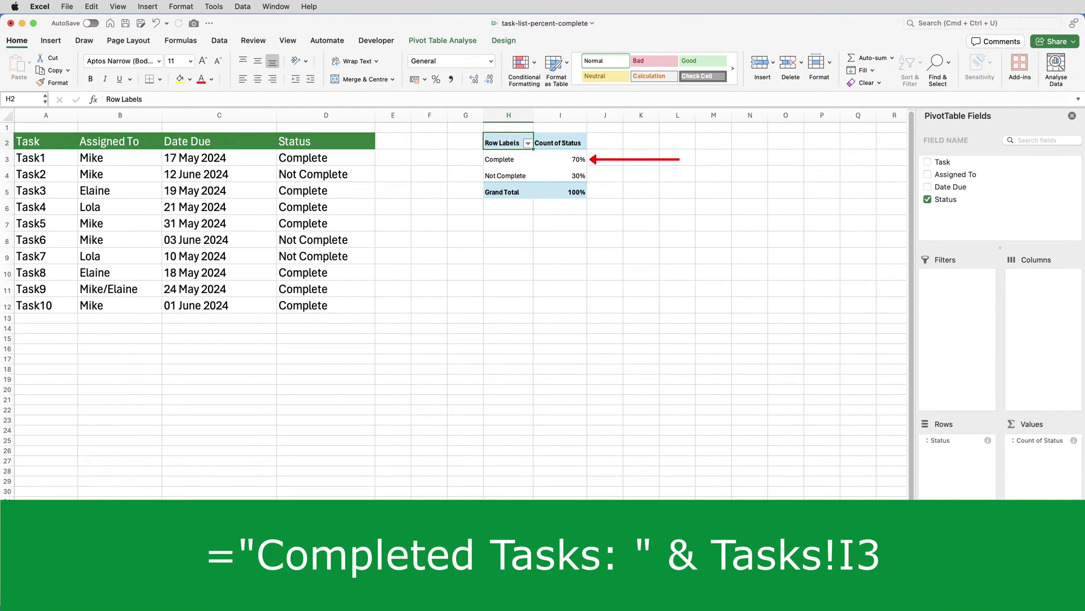
{"action": "key", "text": "ctrl+Page_Down"}
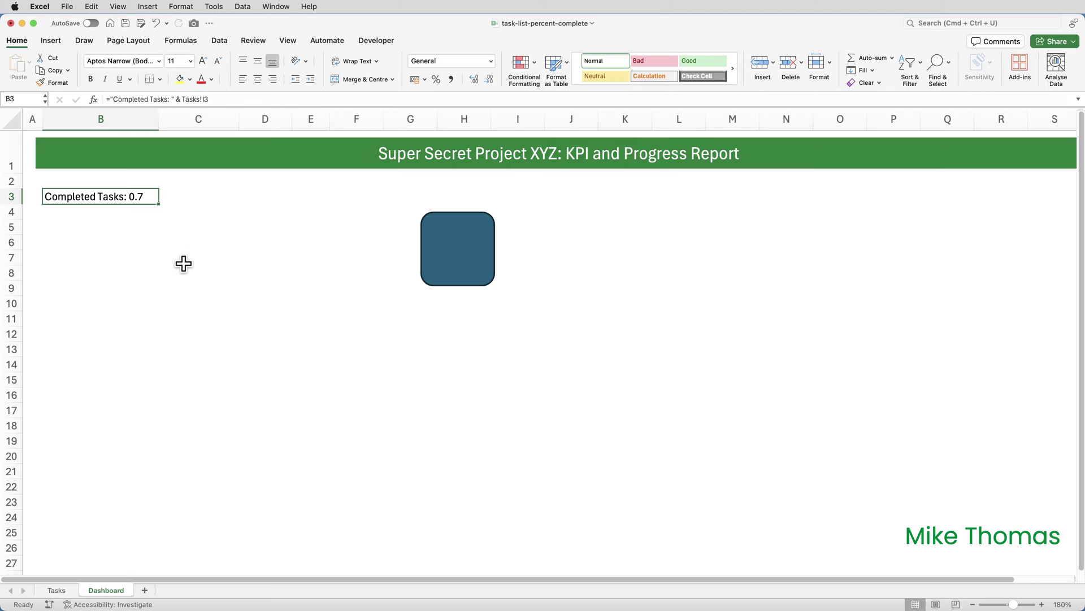
Wrap Tasks!I3 in TEXT(Tasks!I3,"0%") in B3's formula so it shows 'Completed Tasks: 70%'
{"action": "double_click", "coordinate": [82, 197]}
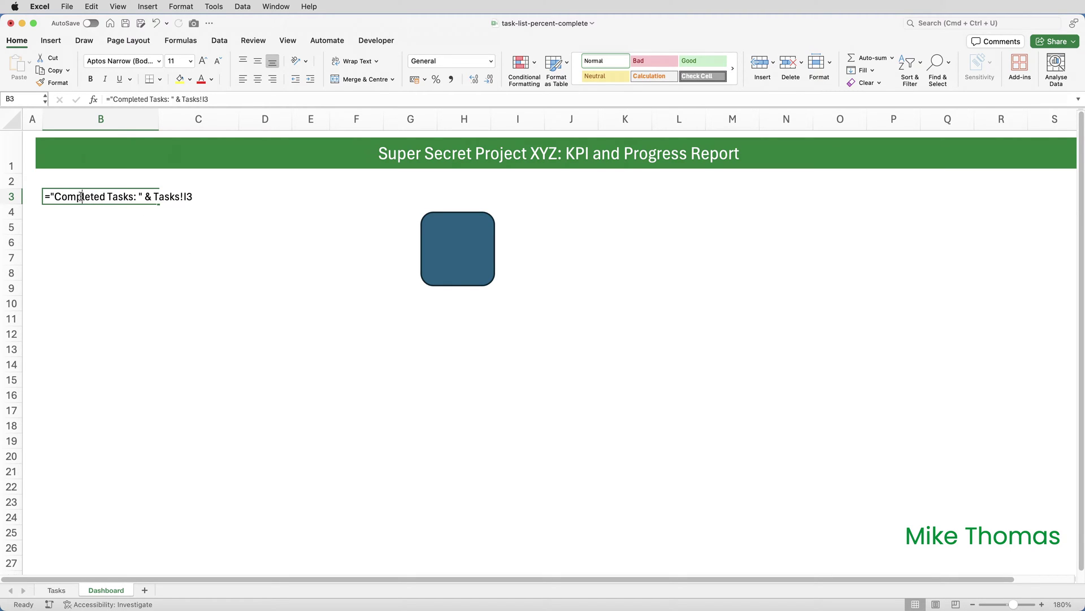
{"action": "left_click", "coordinate": [154, 198]}
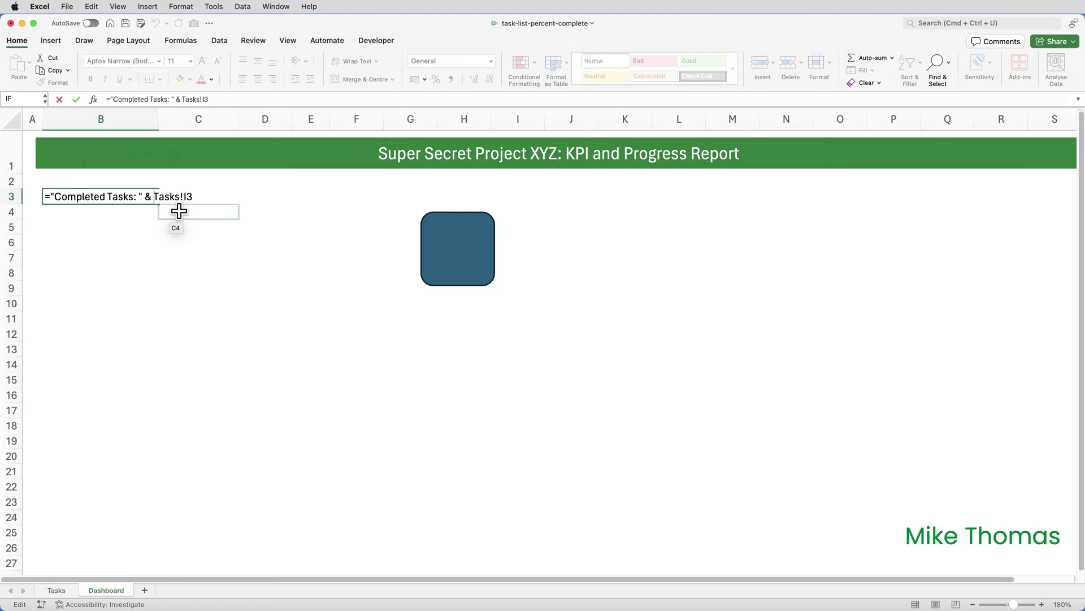
{"action": "type", "text": "TEXT(T"}
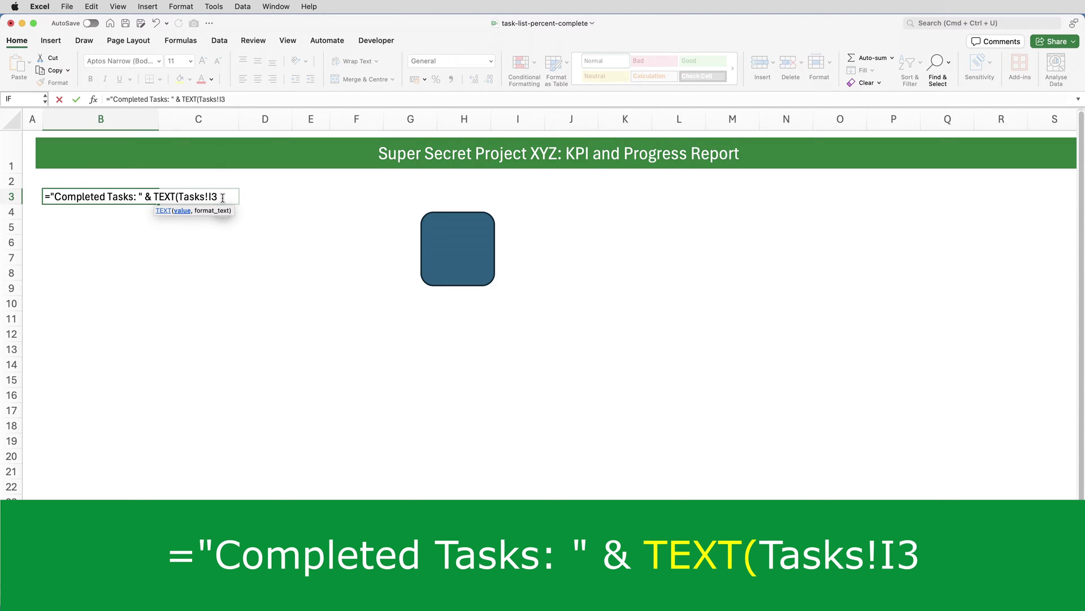
{"action": "type", "text": ","}
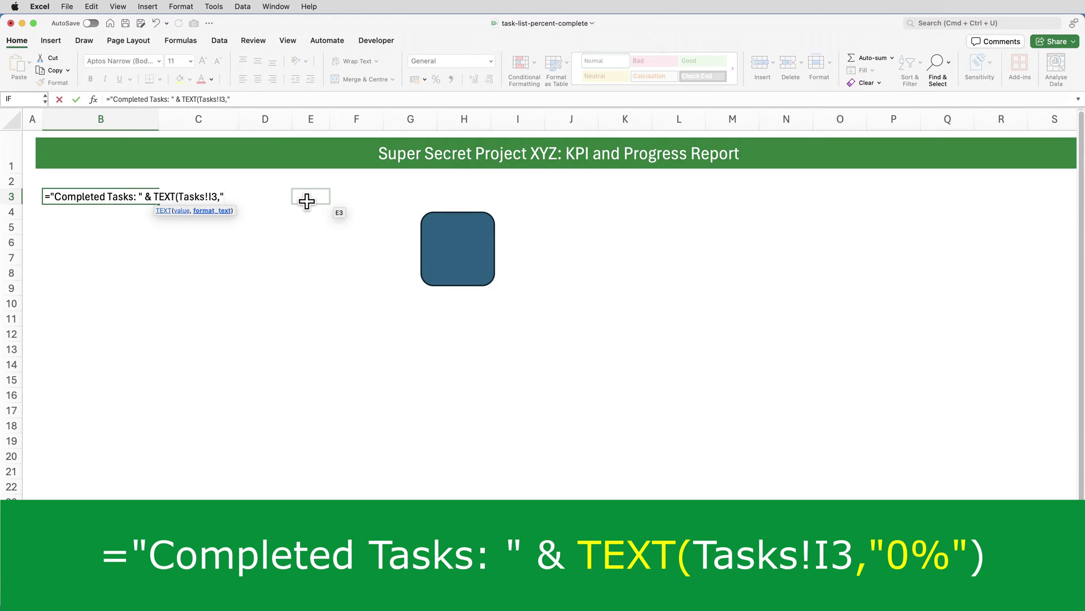
{"action": "type", "text": "0%\")"}
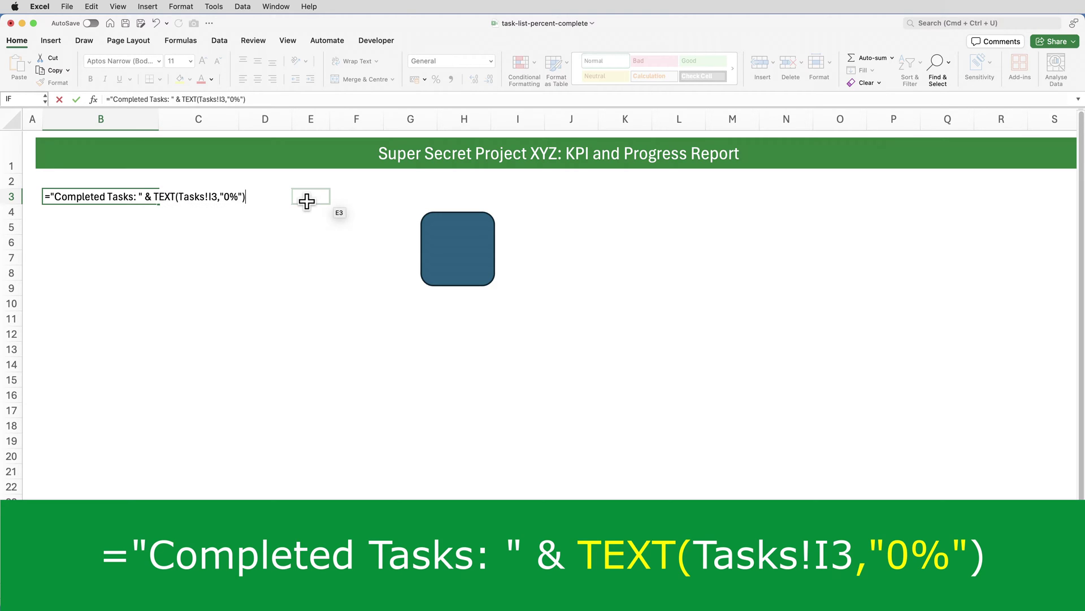
{"action": "key", "text": "ctrl+Return"}
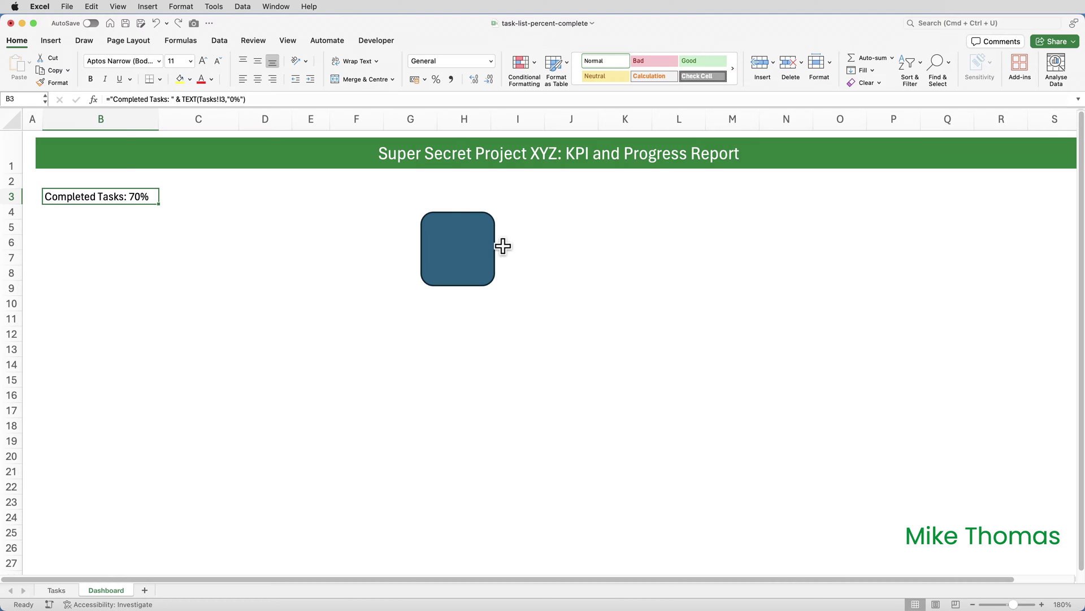
Widen the blue rounded square into a longer rectangle and give it a Dark Green shape fill
{"action": "left_click", "coordinate": [488, 249]}
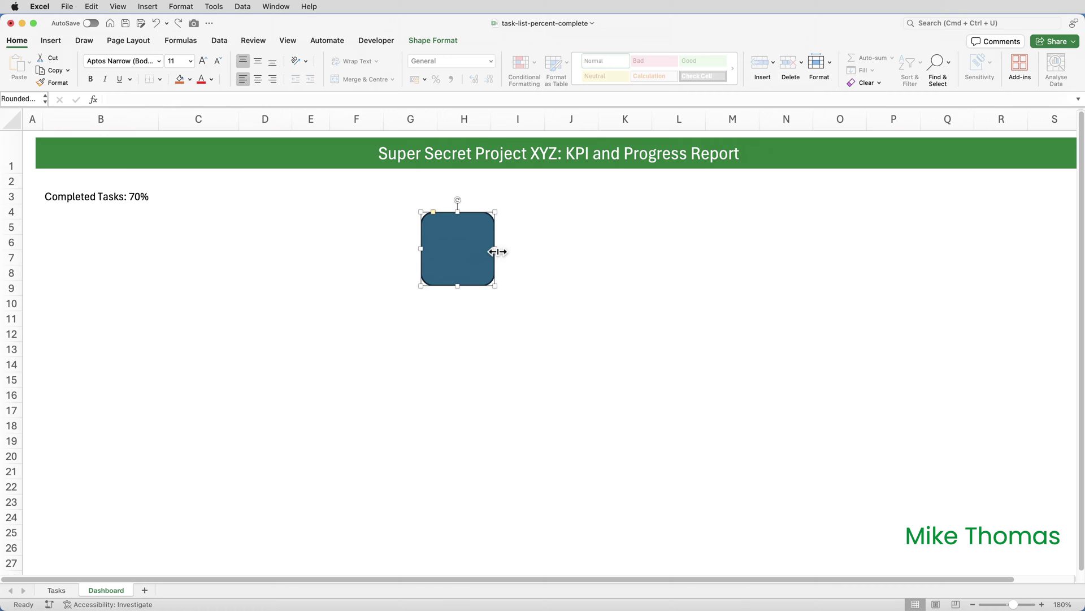
{"action": "left_click_drag", "start_coordinate": [496, 249], "coordinate": [592, 257]}
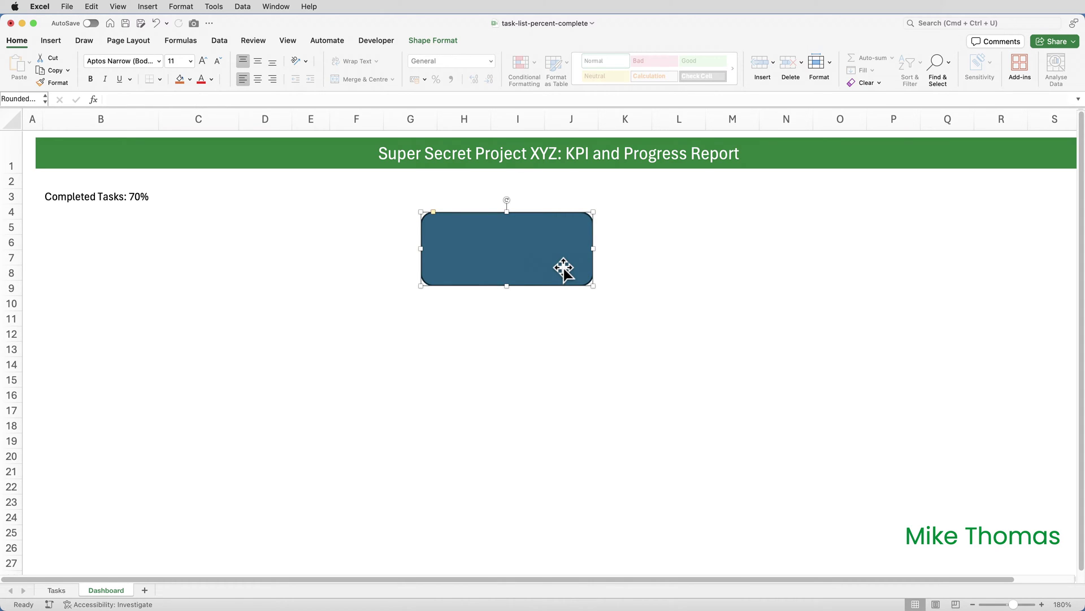
{"action": "left_click", "coordinate": [446, 43]}
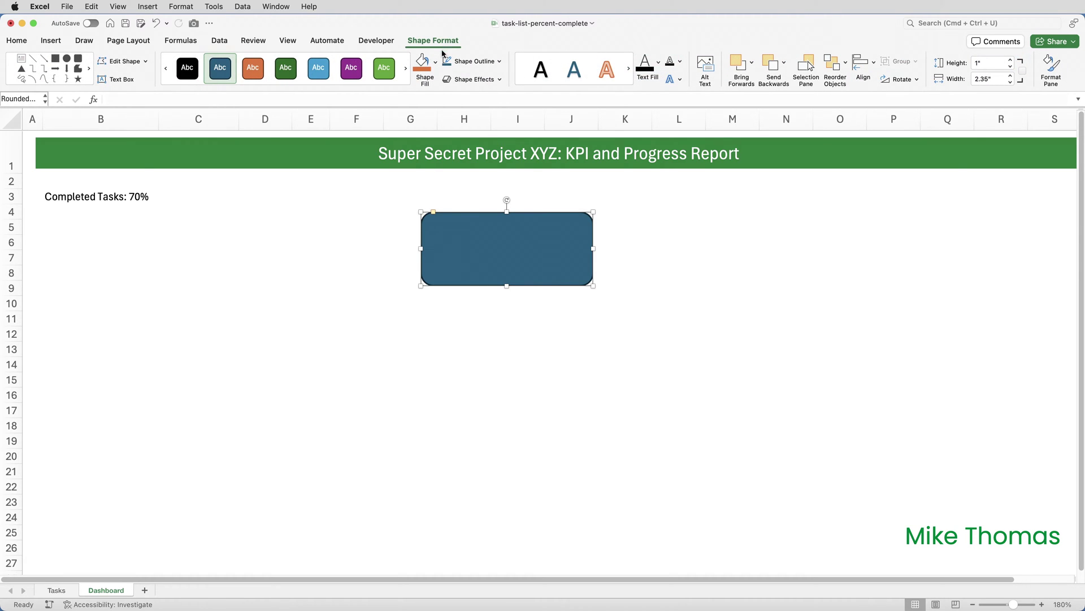
{"action": "left_click", "coordinate": [436, 66]}
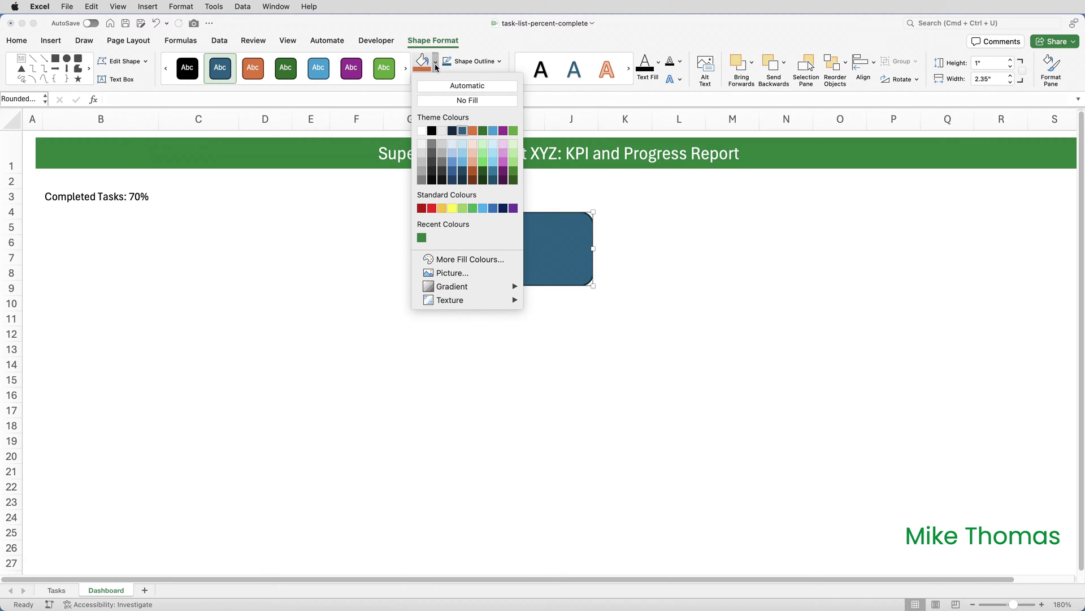
{"action": "left_click", "coordinate": [422, 238]}
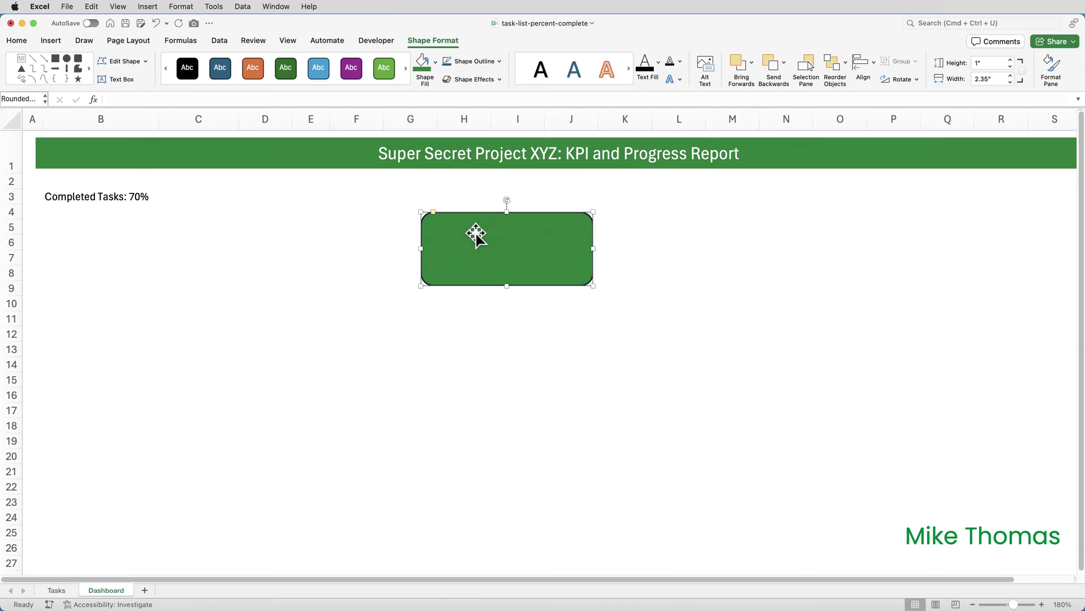
Link the green shape's text to cell B3 with the formula =$B$3
{"action": "left_click", "coordinate": [144, 100]}
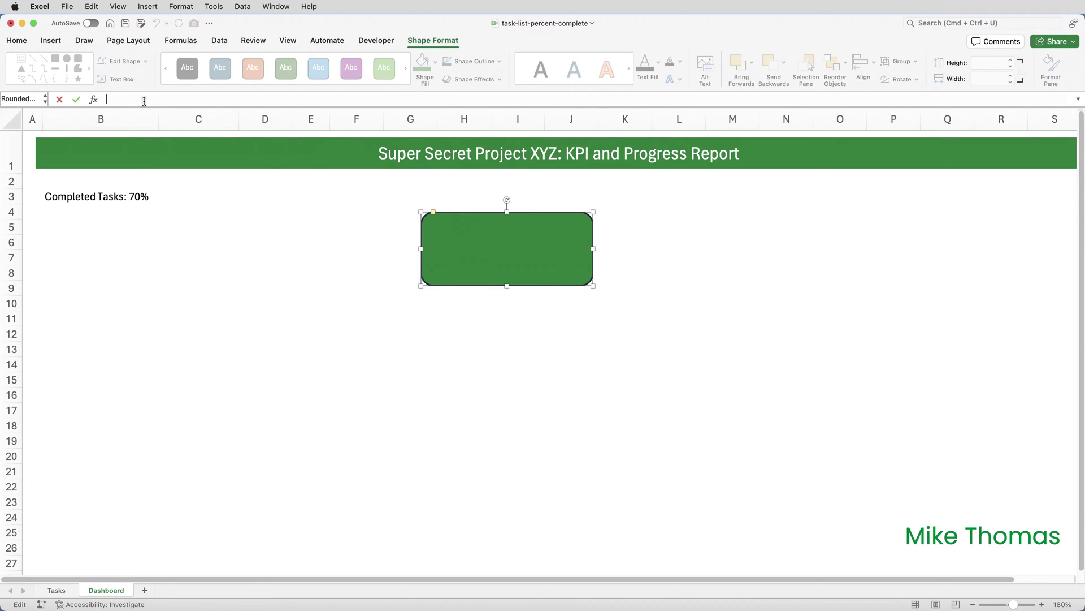
{"action": "type", "text": "="}
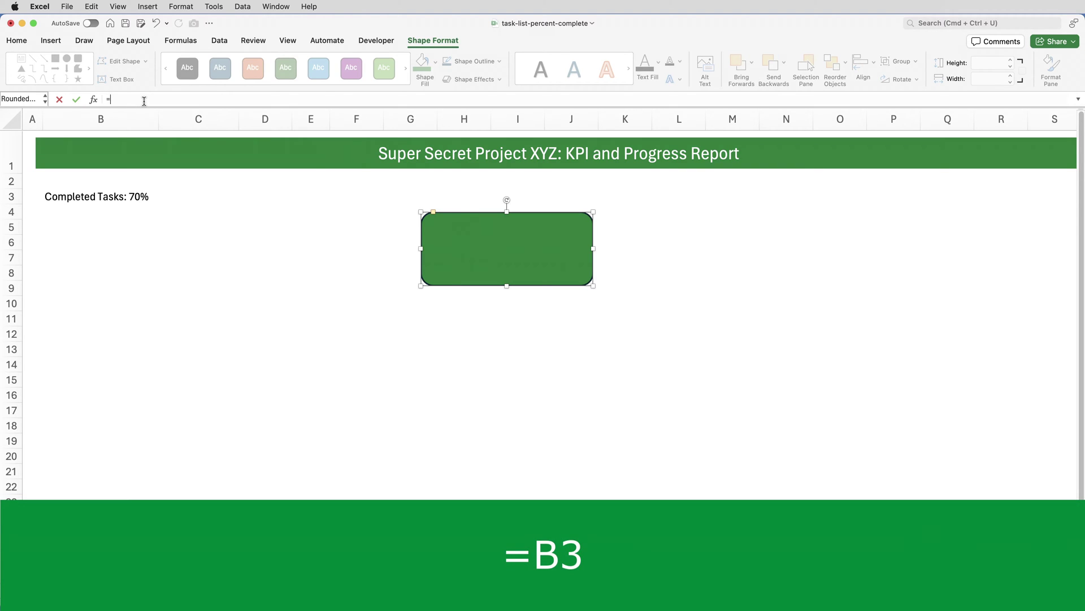
{"action": "left_click", "coordinate": [58, 199]}
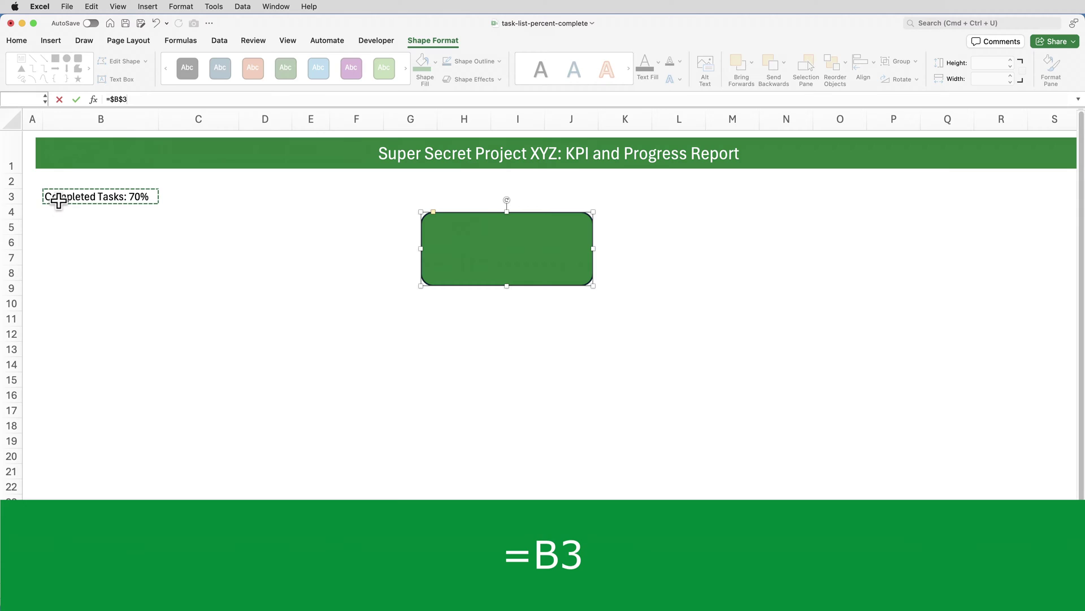
{"action": "key", "text": "Return"}
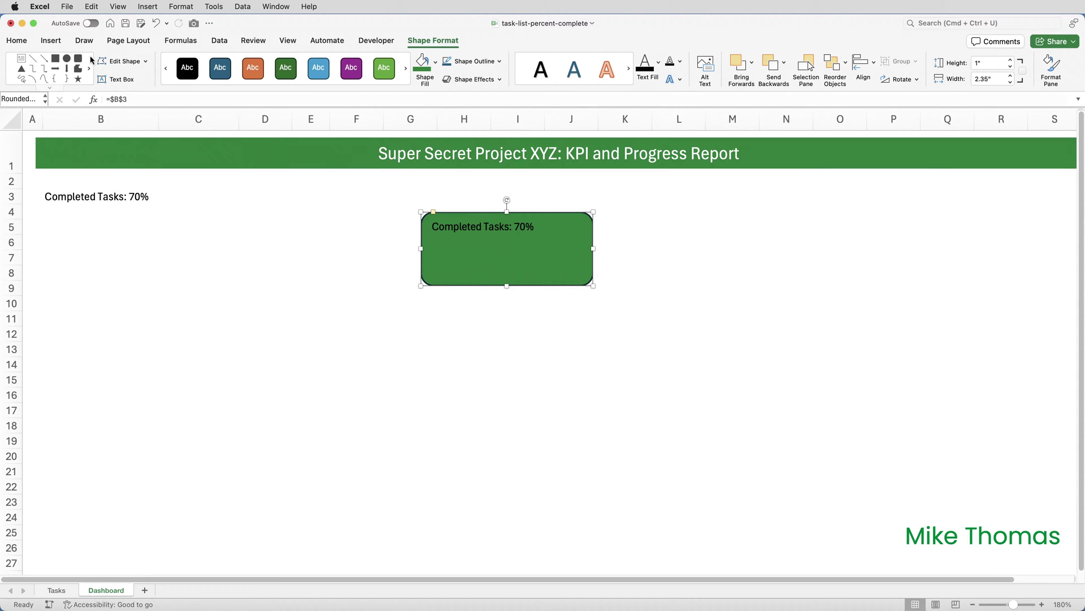
Set the card's text to 20 pt and widen the card so it fits on one line
{"action": "left_click", "coordinate": [18, 44]}
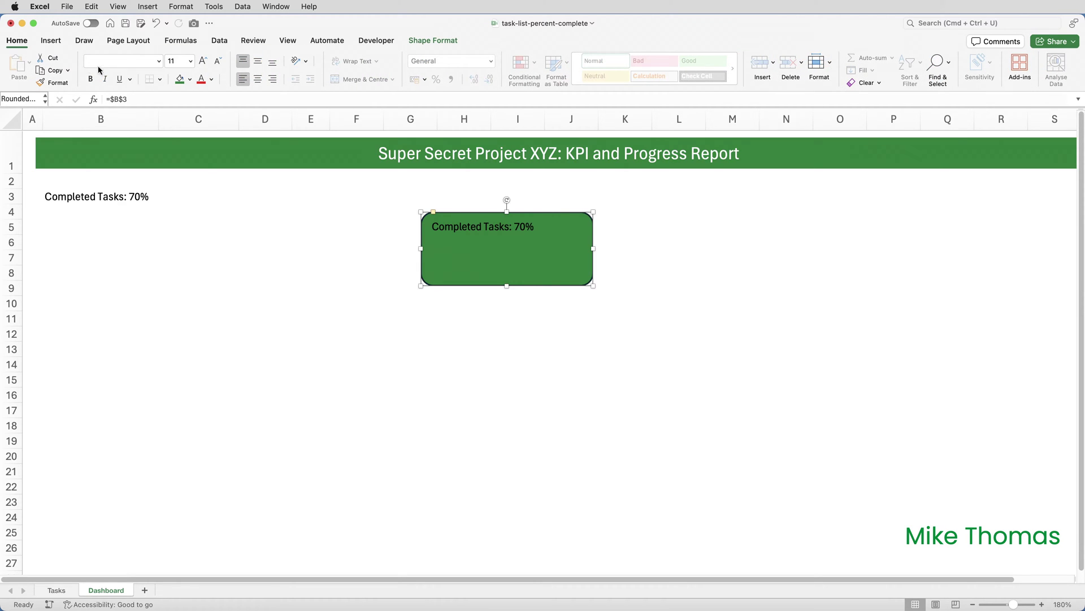
{"action": "left_click", "coordinate": [191, 61]}
{"action": "left_click", "coordinate": [184, 188]}
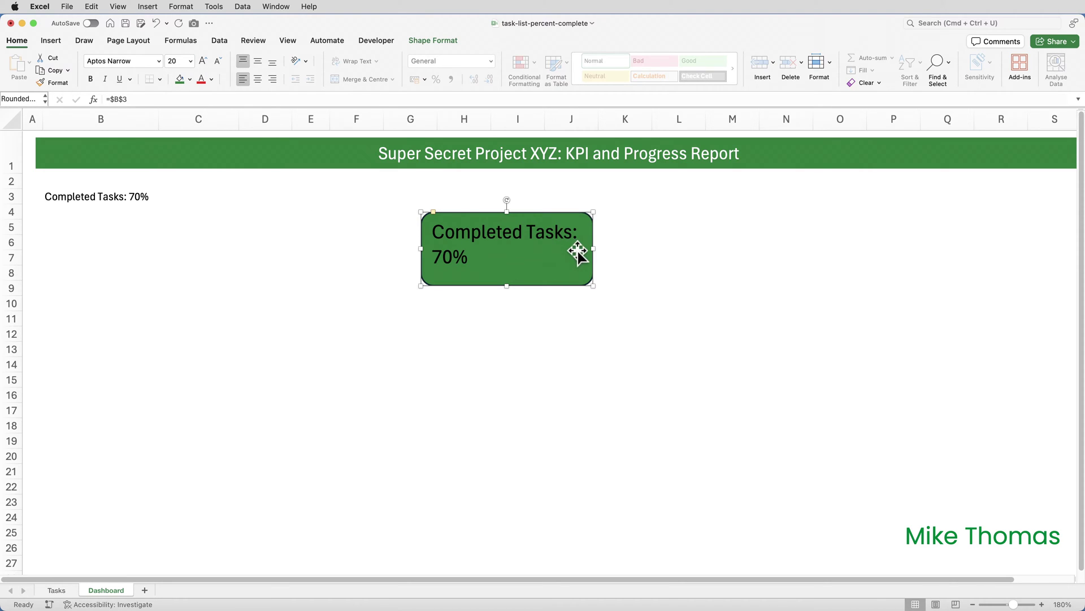
{"action": "left_click_drag", "start_coordinate": [591, 248], "coordinate": [632, 248]}
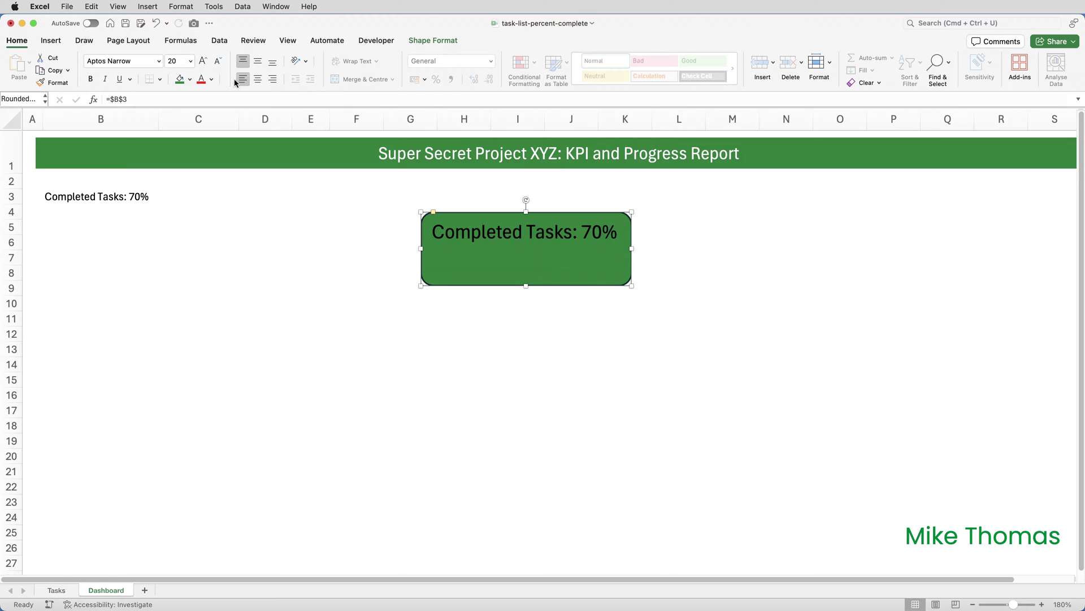
Make the card text white, centred and middle-aligned, and move the card top-left under the title
{"action": "left_click", "coordinate": [211, 80]}
{"action": "left_click", "coordinate": [205, 129]}
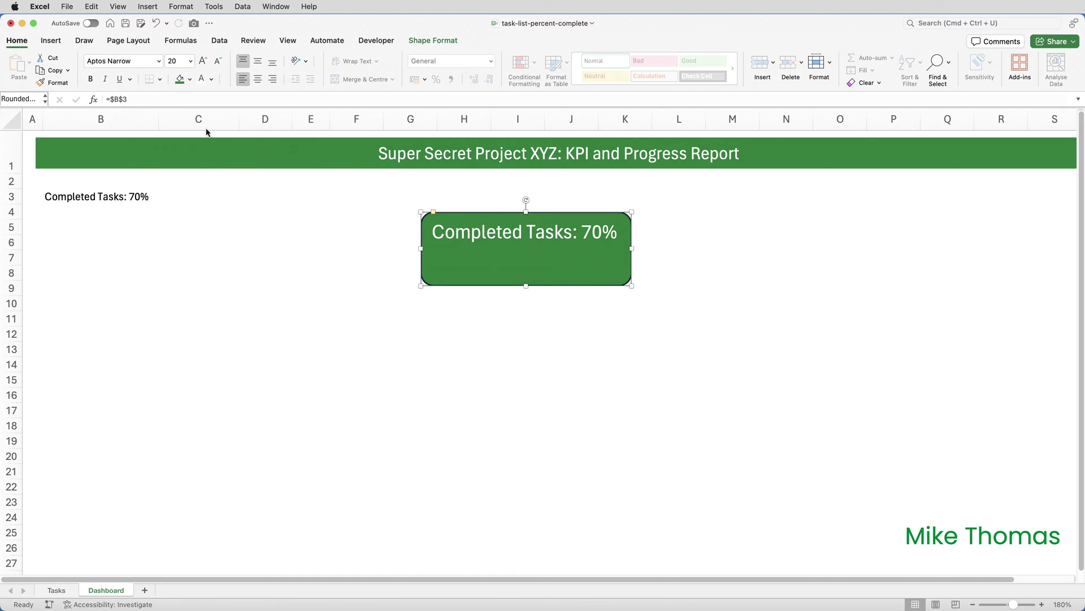
{"action": "left_click", "coordinate": [258, 80]}
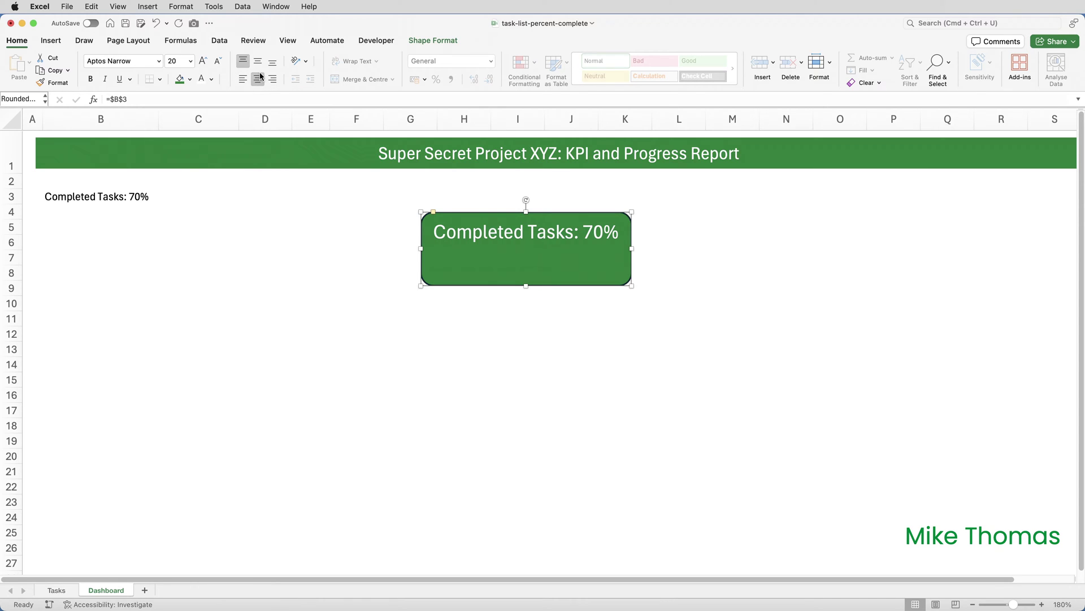
{"action": "left_click", "coordinate": [258, 64]}
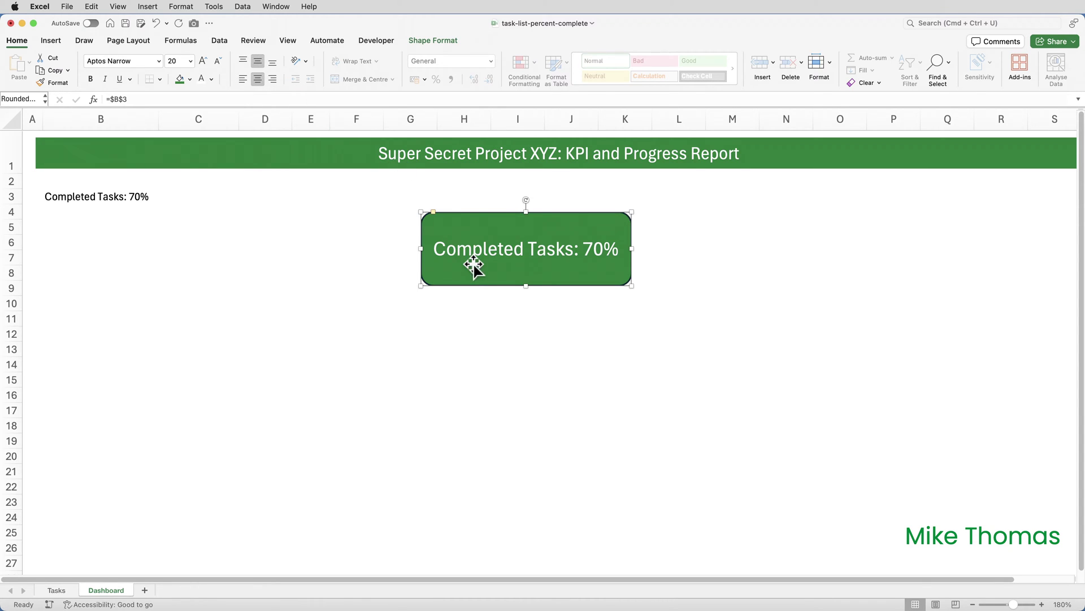
{"action": "left_click_drag", "start_coordinate": [484, 283], "coordinate": [99, 250]}
{"action": "left_click", "coordinate": [194, 315]}
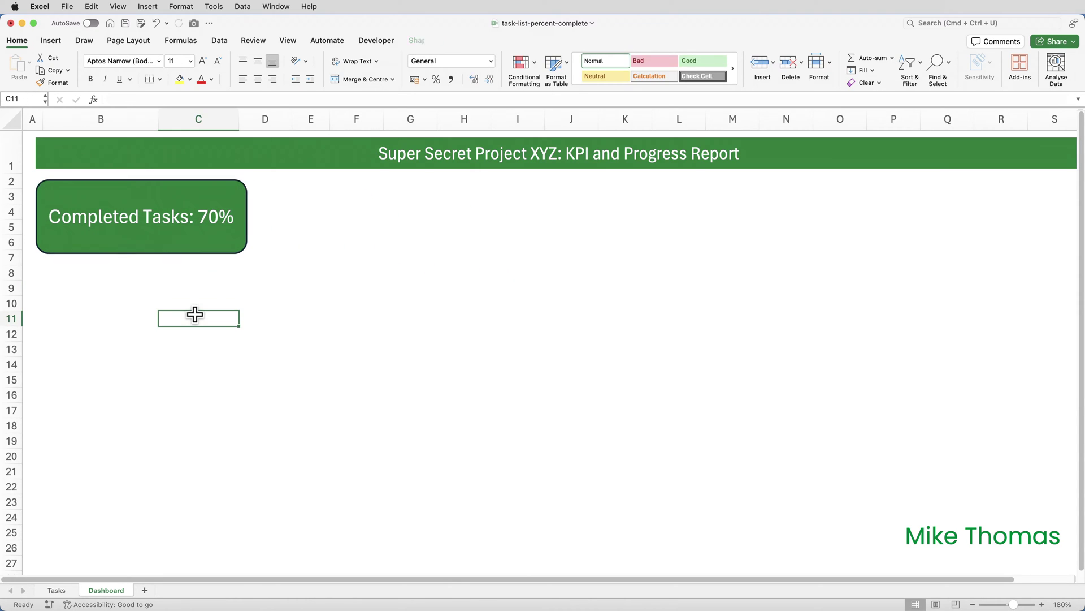
On the Tasks sheet, change Task2 (D4) and Task6 (D8) status to Complete
{"action": "left_click", "coordinate": [57, 589]}
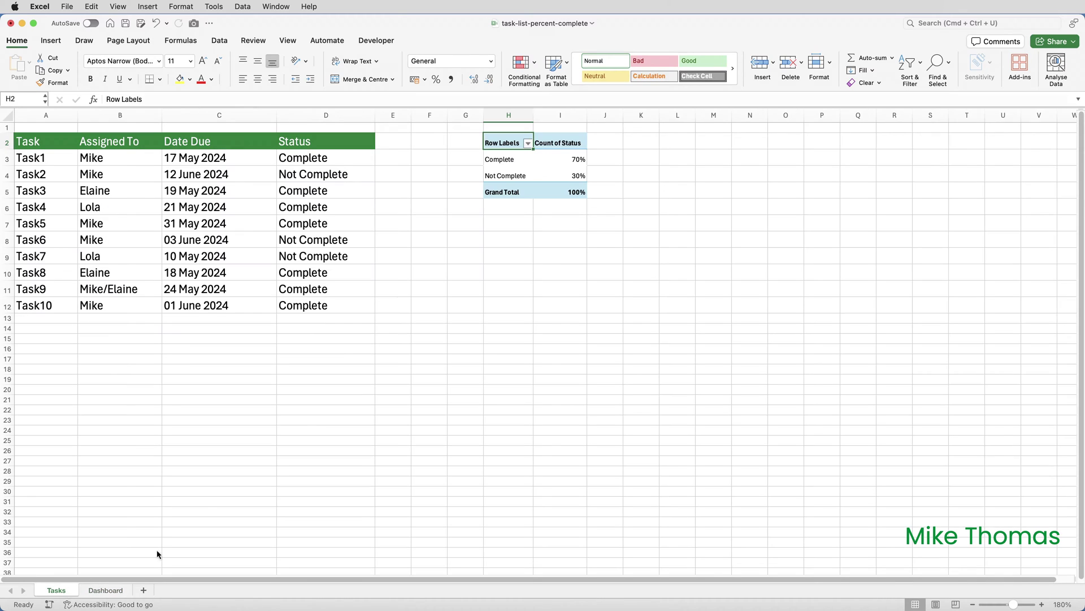
{"action": "left_click", "coordinate": [357, 177]}
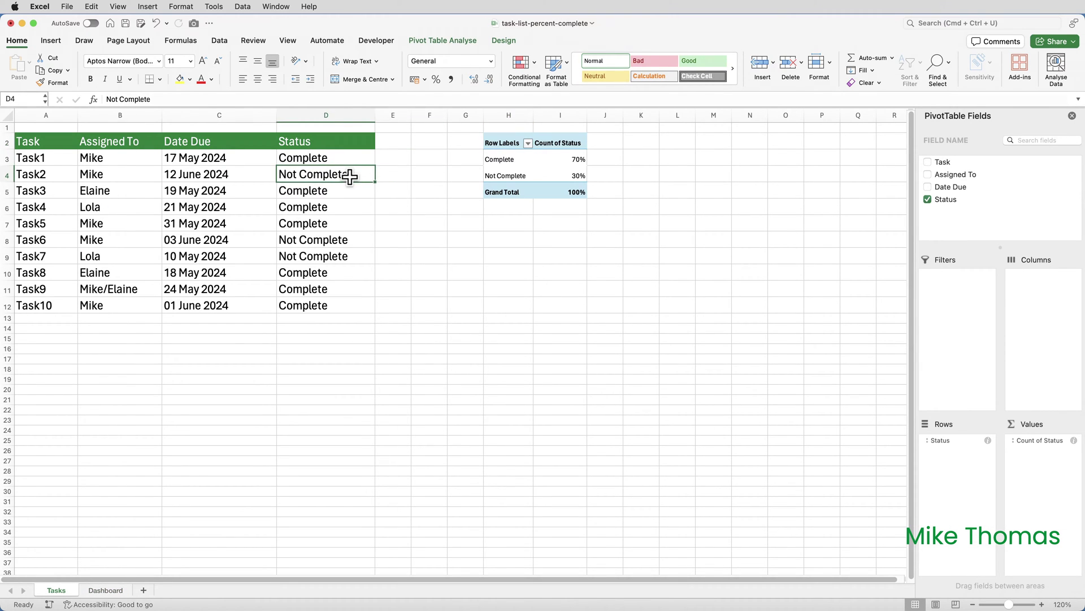
{"action": "type", "text": "Complete"}
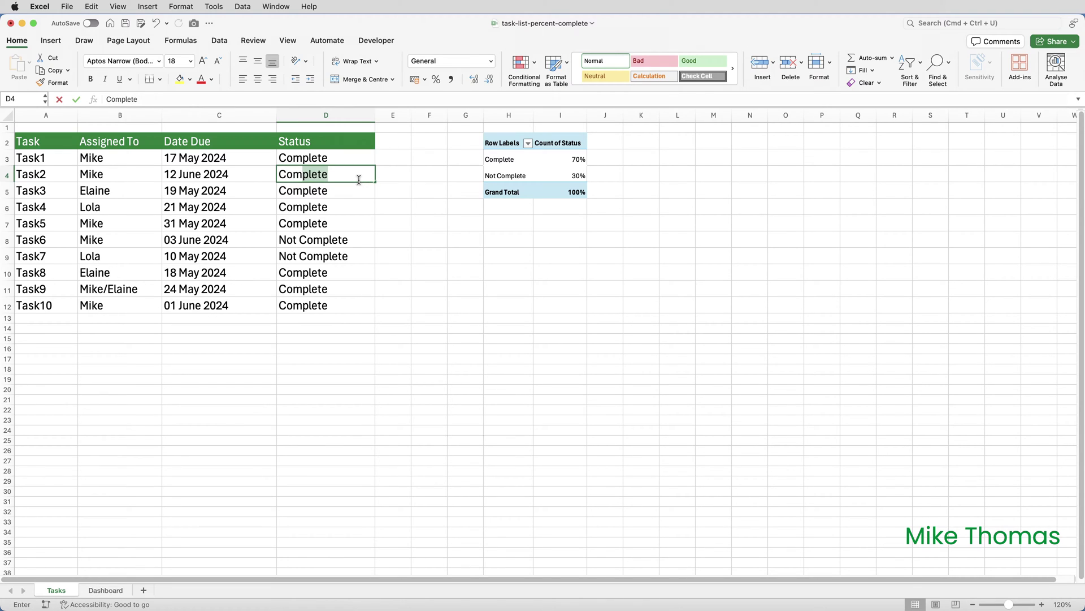
{"action": "key", "text": "Return"}
{"action": "left_click", "coordinate": [342, 240]}
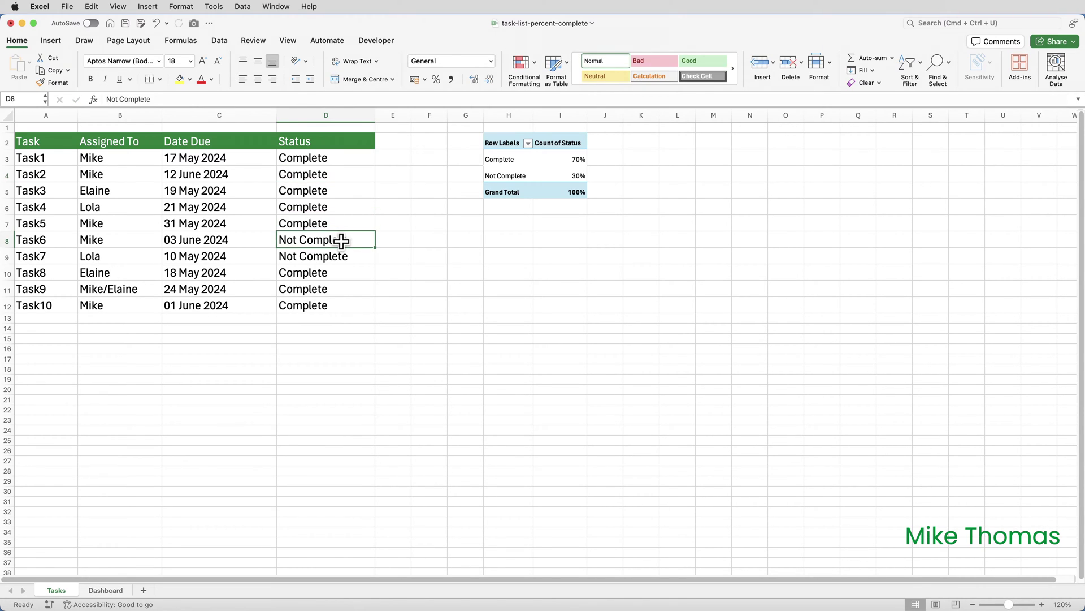
{"action": "type", "text": "Comp"}
{"action": "key", "text": "Return"}
Refresh All data so the pivot recounts Complete as 90%
{"action": "left_click", "coordinate": [419, 257]}
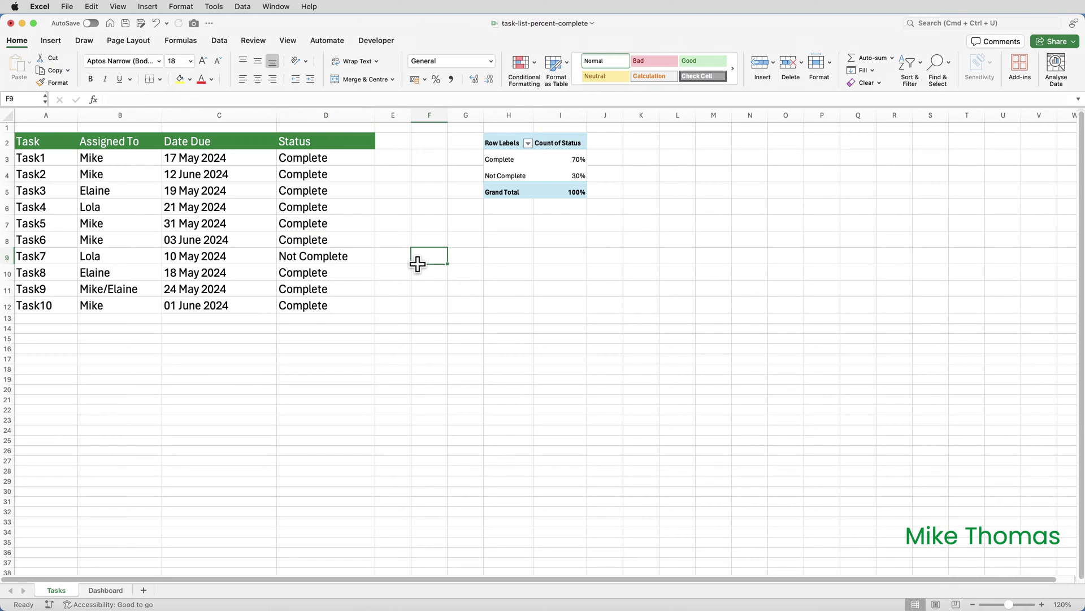
{"action": "left_click", "coordinate": [220, 41]}
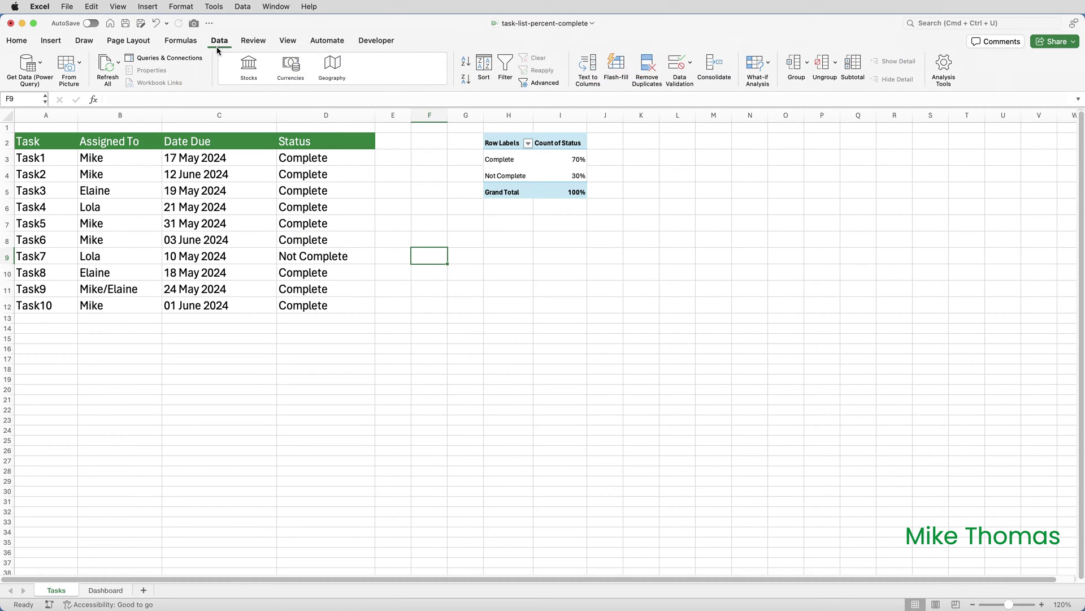
{"action": "left_click", "coordinate": [106, 68]}
Switch to the Dashboard sheet to see the card reading 'Completed Tasks: 90%'
{"action": "left_click", "coordinate": [99, 591]}
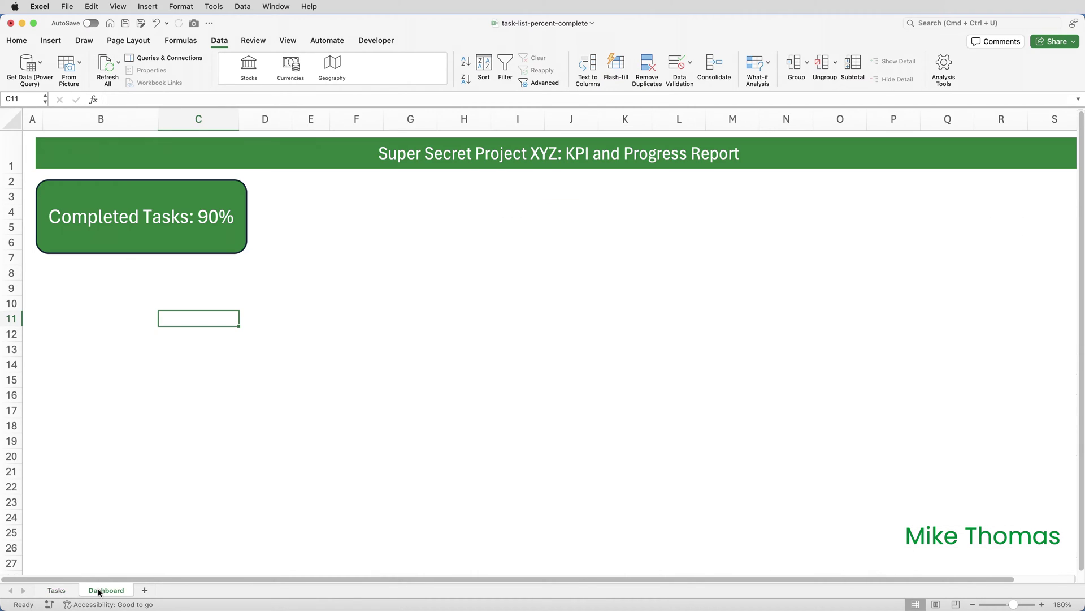